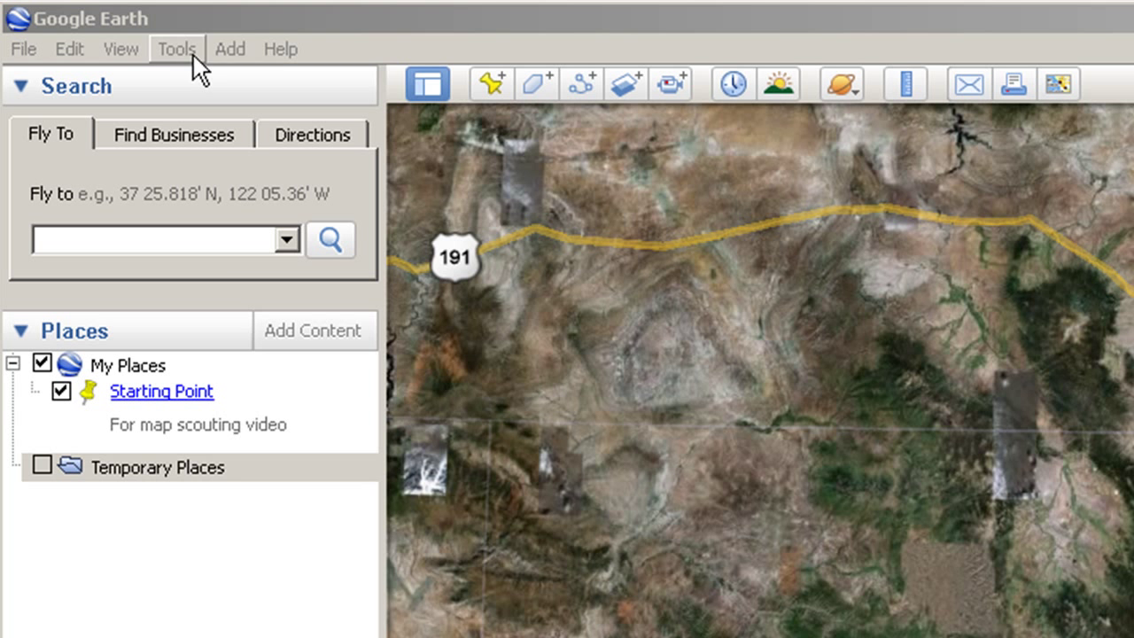
Create a new image overlay named 'Topo Maps (Terraserver)' and bring up its Refresh settings.
left_click(227, 50)
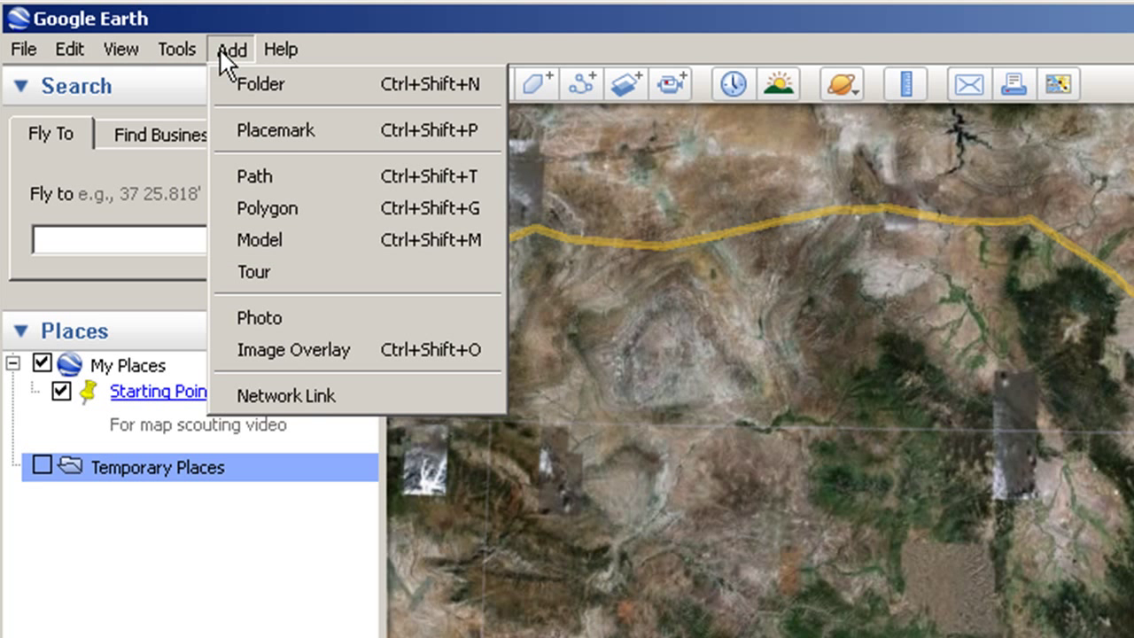
left_click(294, 349)
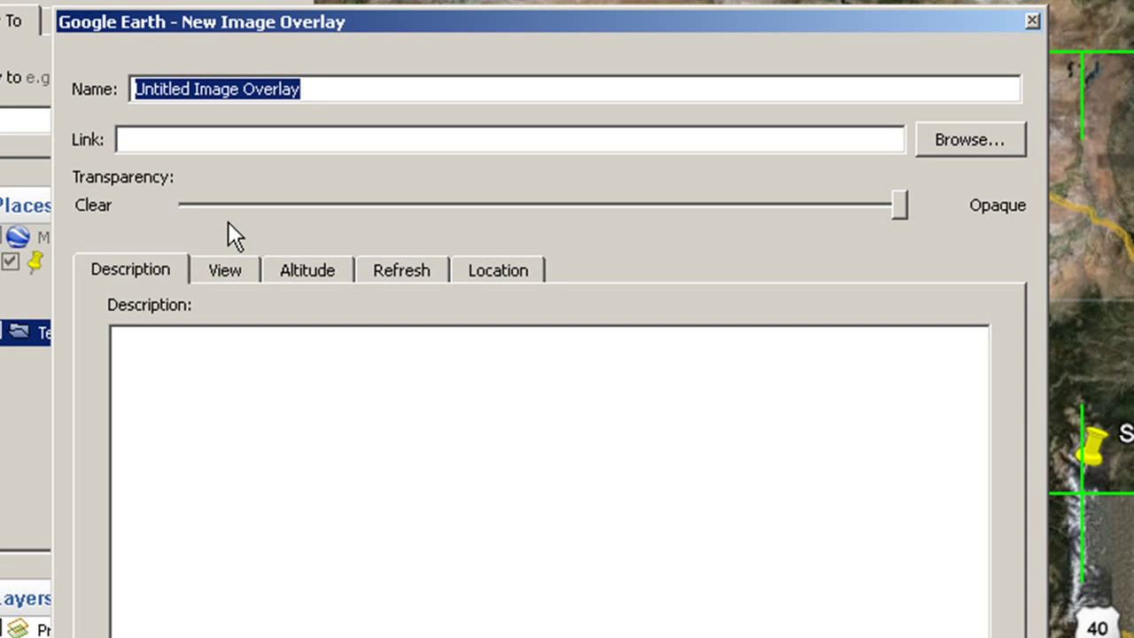
type("Top")
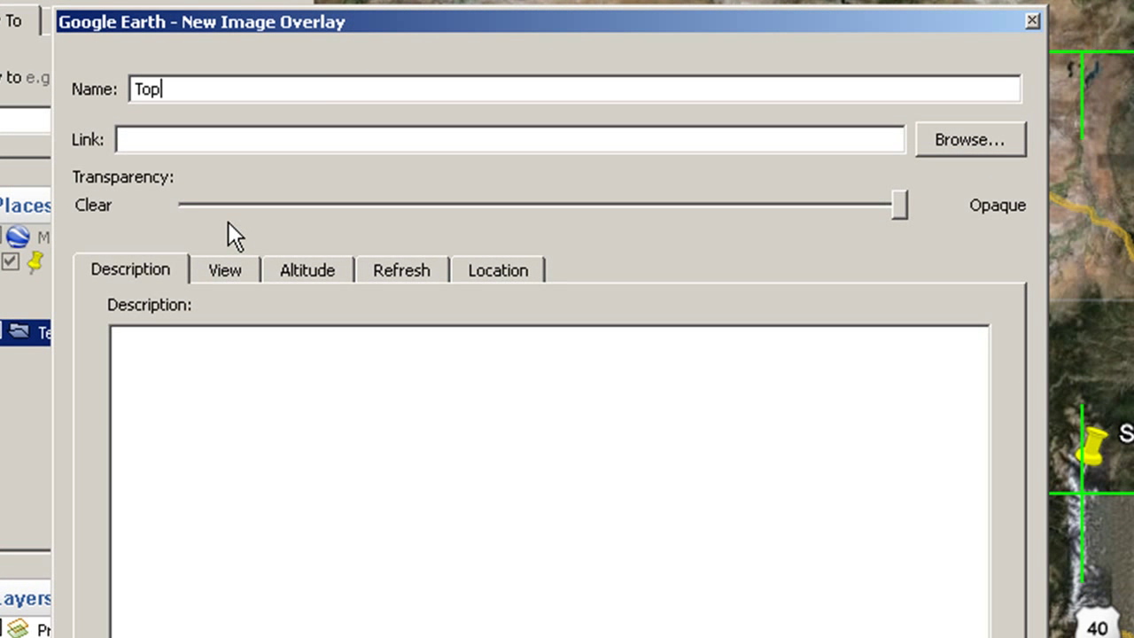
type("o Maps (Terr")
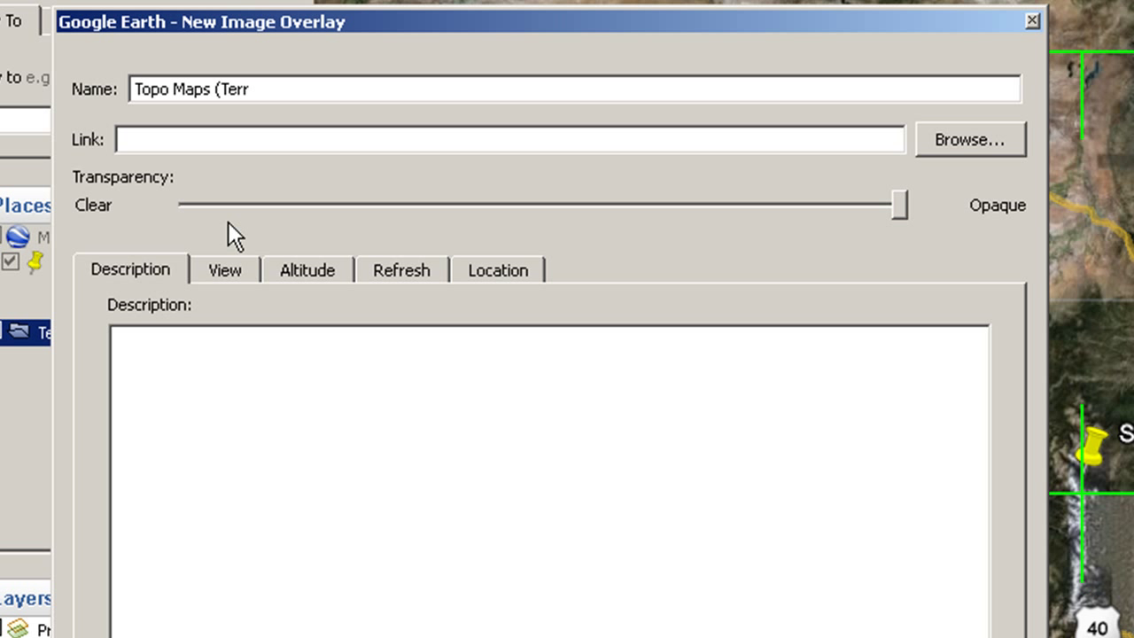
type("aserver)")
left_click(407, 272)
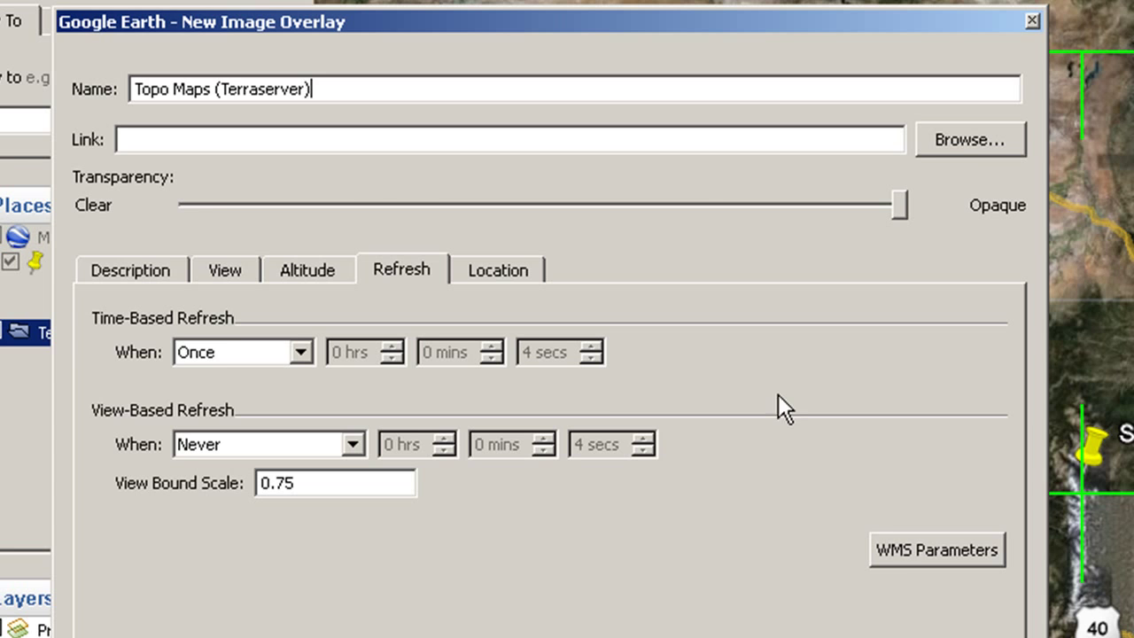
Link the overlay to the terraservice.net WMS server's USGS topo layer with goldenrod UTM grid.
left_click(922, 551)
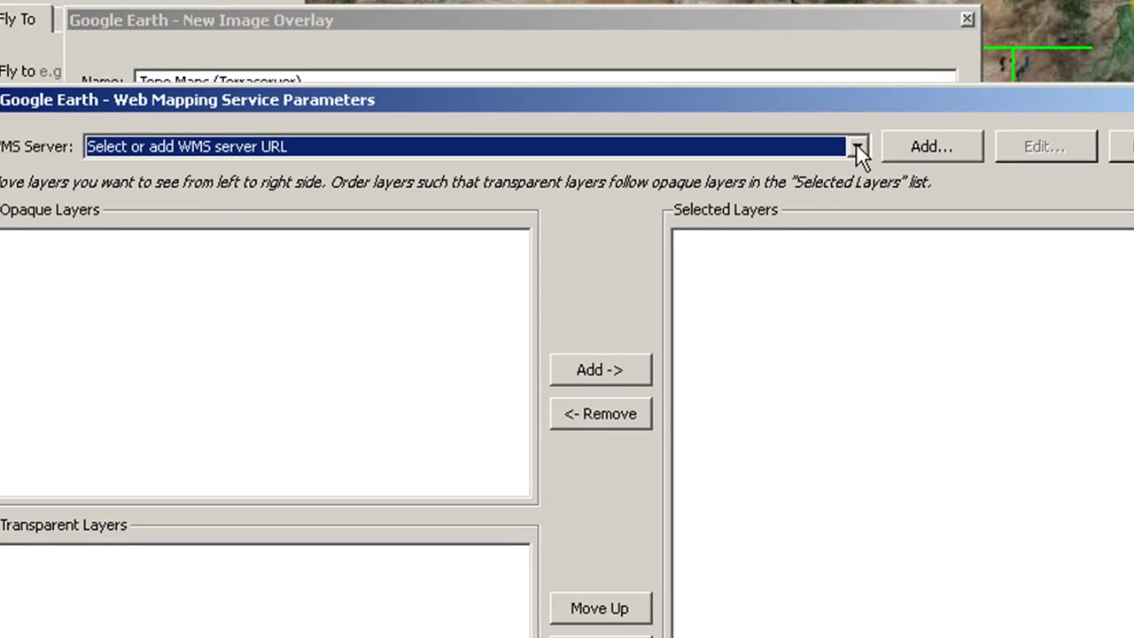
left_click(912, 158)
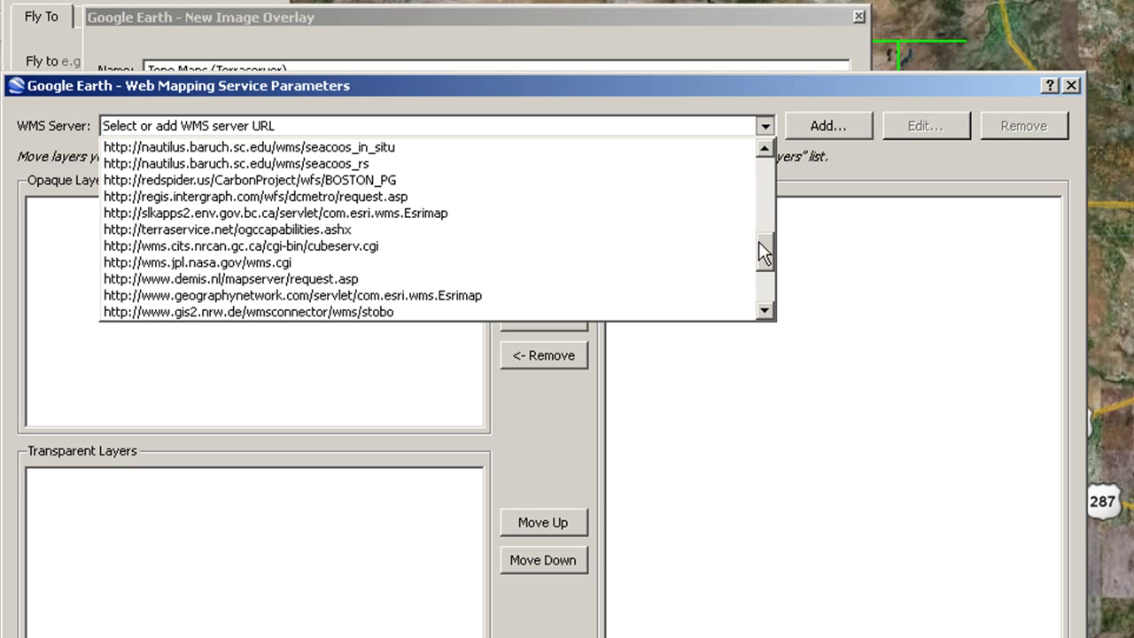
left_click(441, 229)
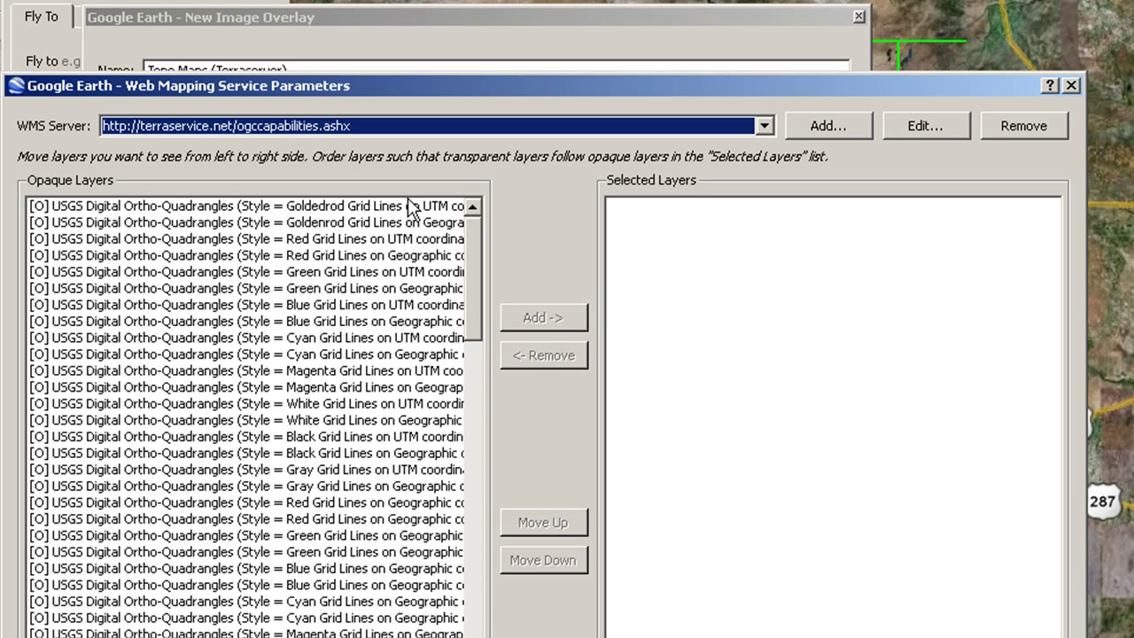
left_click(386, 209)
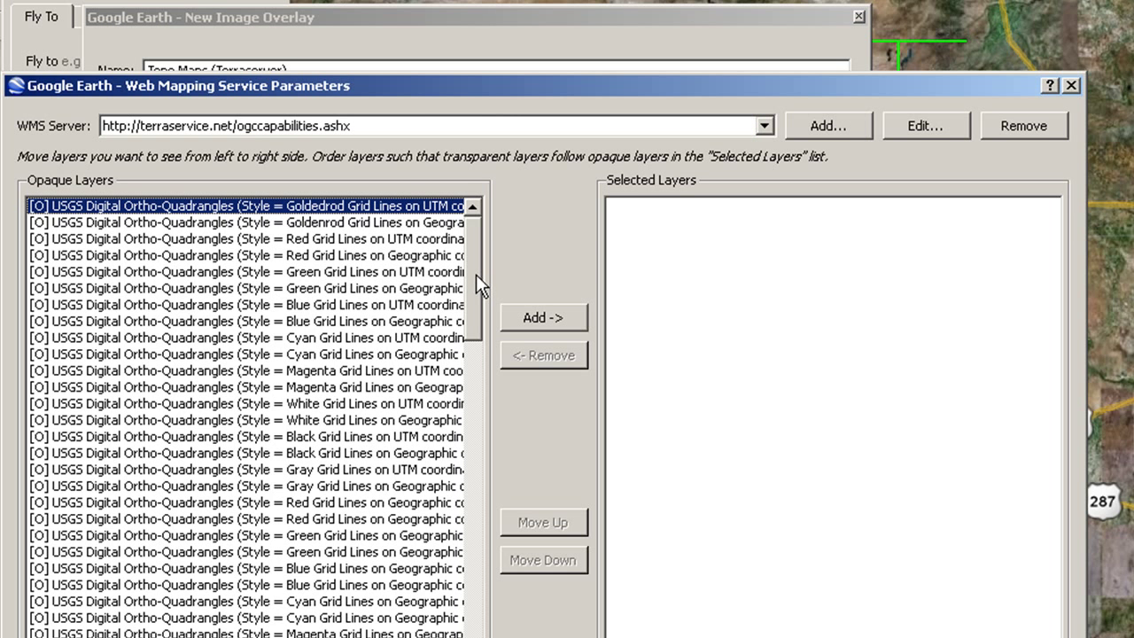
left_click_drag(475, 274, 475, 405)
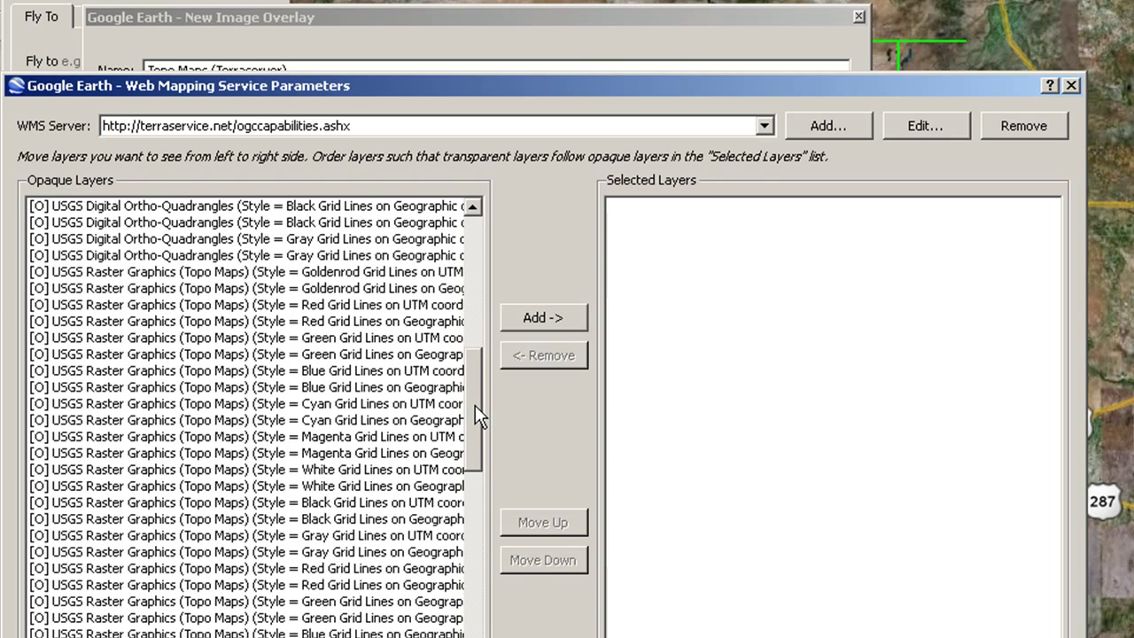
left_click(331, 274)
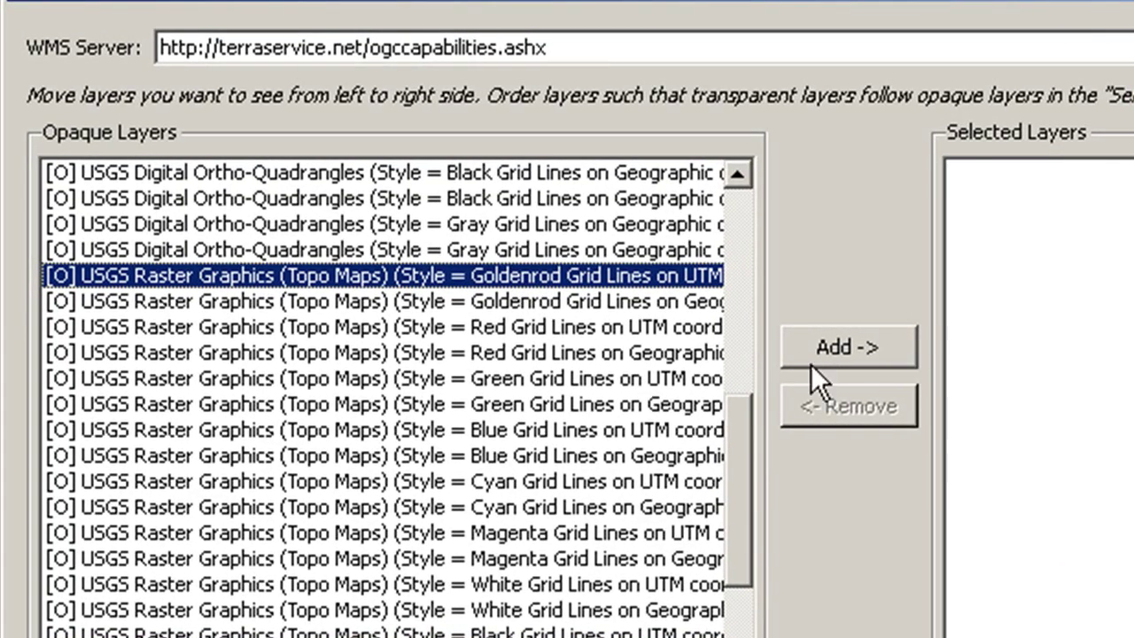
left_click(839, 355)
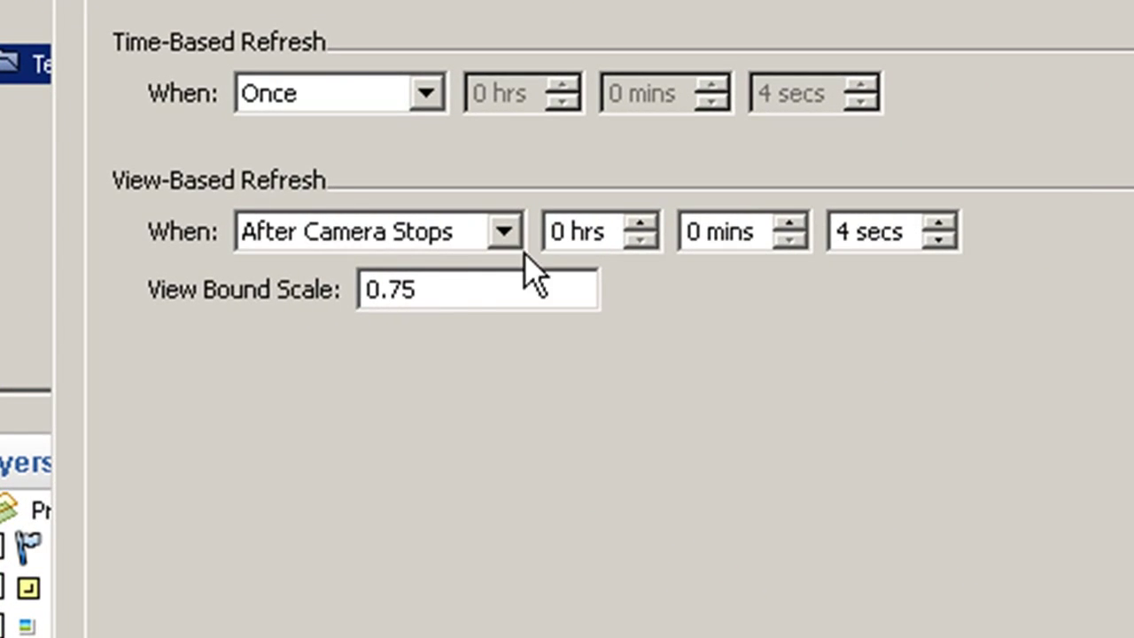
Change the overlay's View Bound Scale from 0.75 to 1.
left_click_drag(458, 291, 189, 316)
type("1")
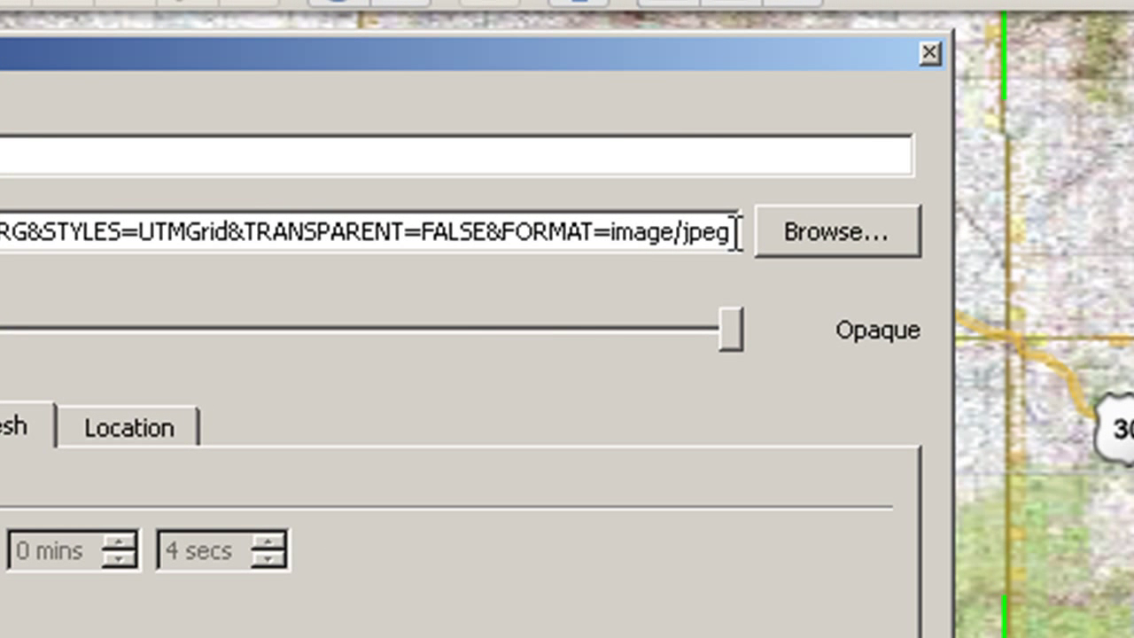
Append '&reaspect=true' to the end of the overlay's link address.
type("&")
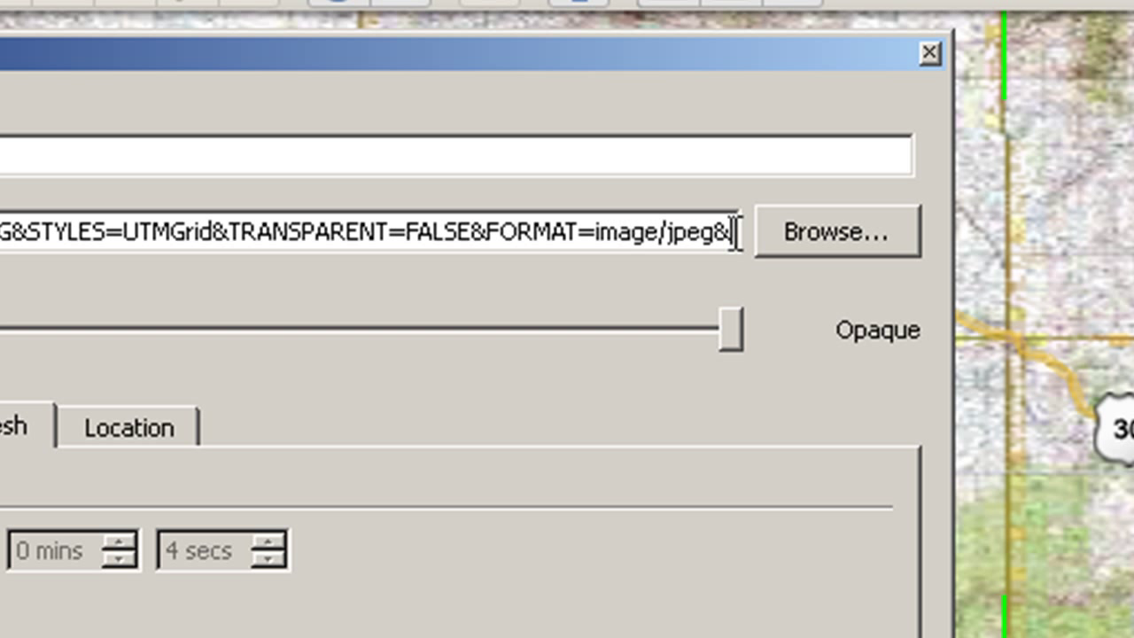
type("reaspsec")
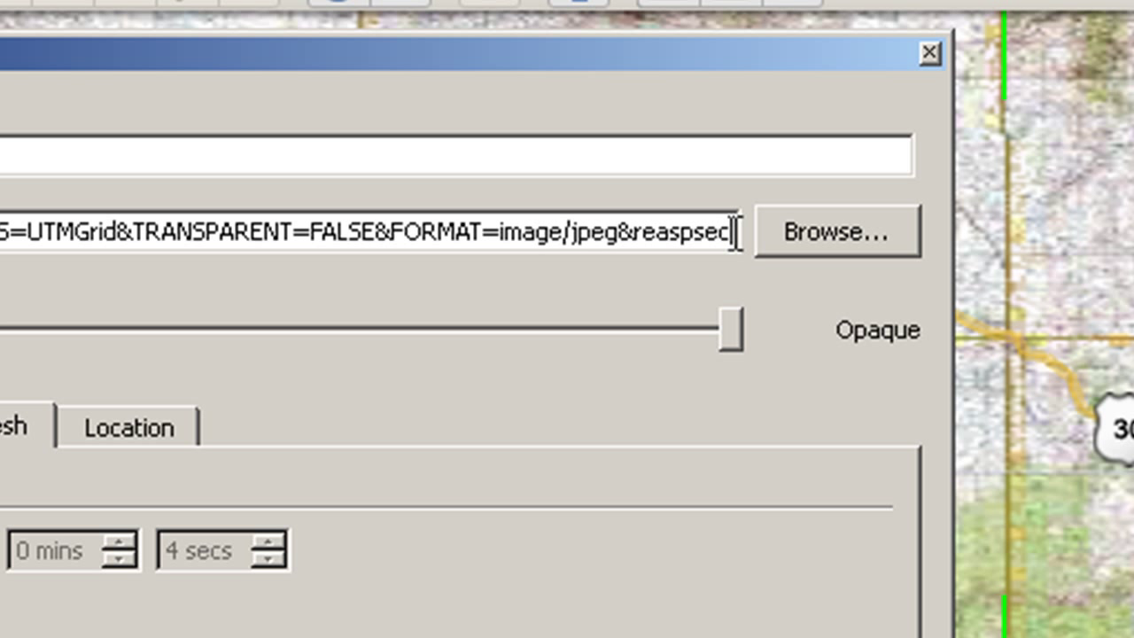
key("BackSpace")
key("BackSpace")
key("BackSpace")
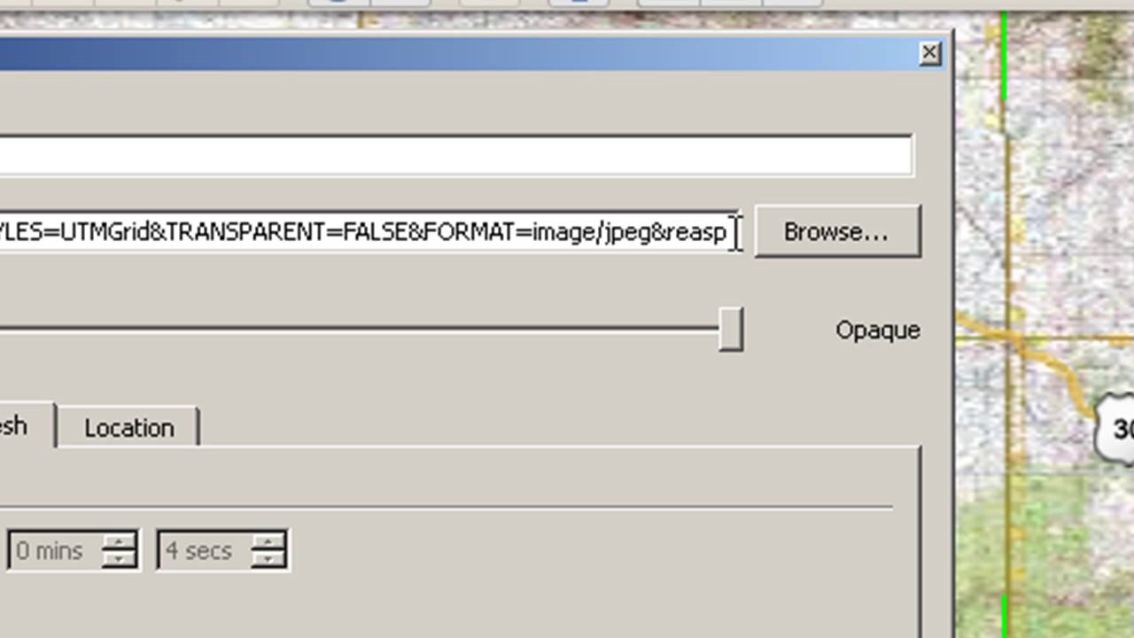
key("BackSpace")
key("BackSpace")
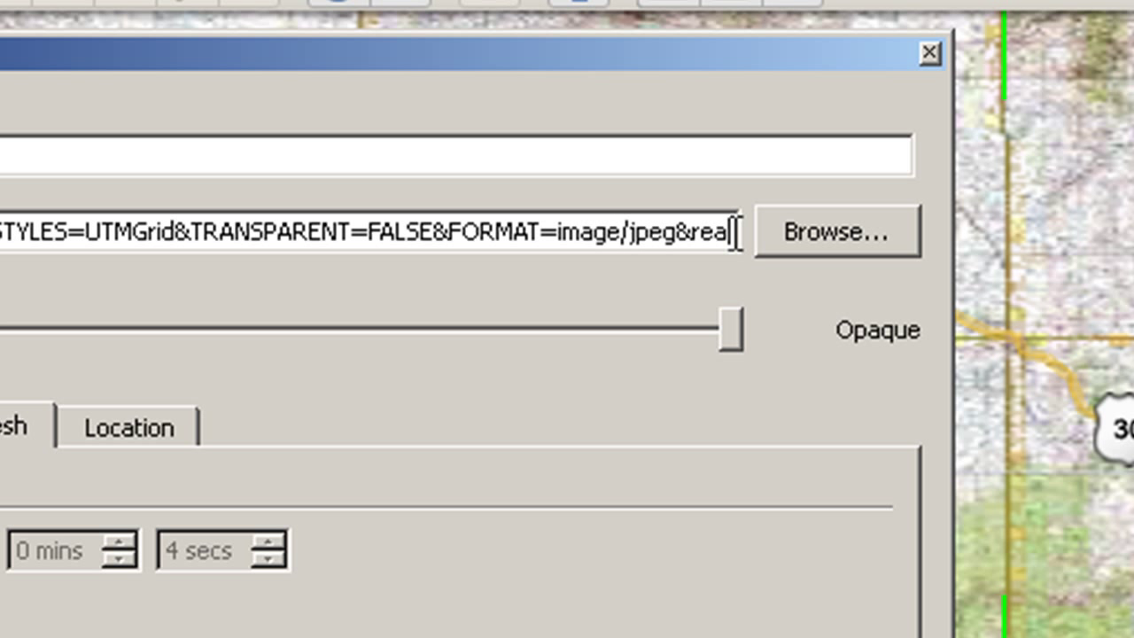
type("aspec")
key("BackSpace")
key("BackSpace")
key("BackSpace")
key("BackSpace")
key("BackSpace")
type("spect")
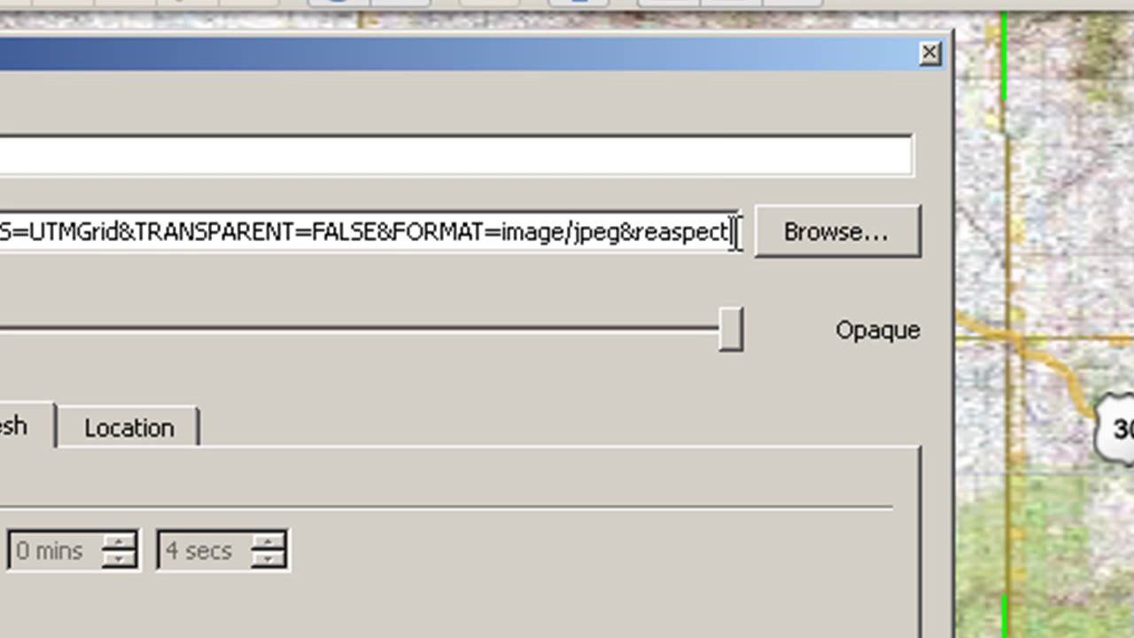
type("=true")
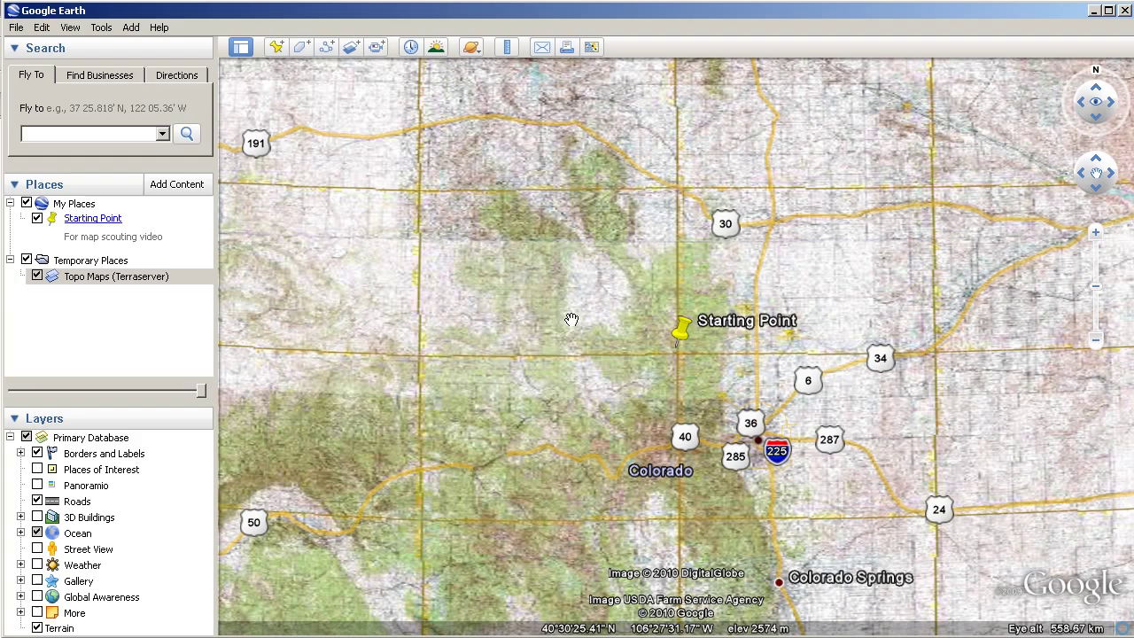
Fly to the Starting Point placemark and select the Topo Maps (Terraserver) overlay in Places.
double_click(94, 222)
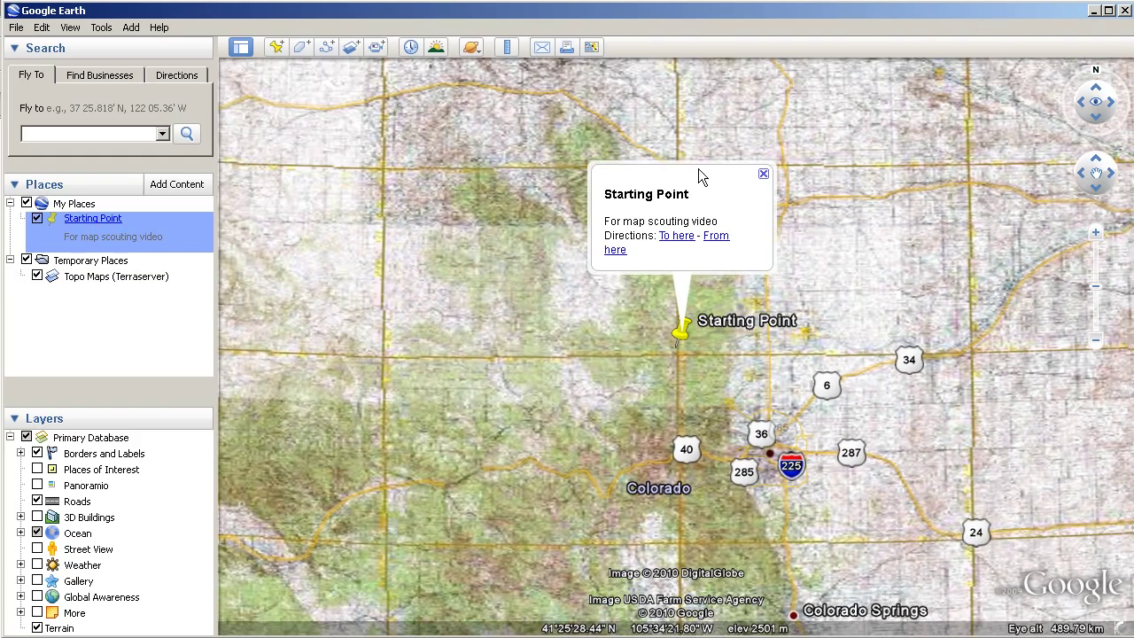
left_click(764, 174)
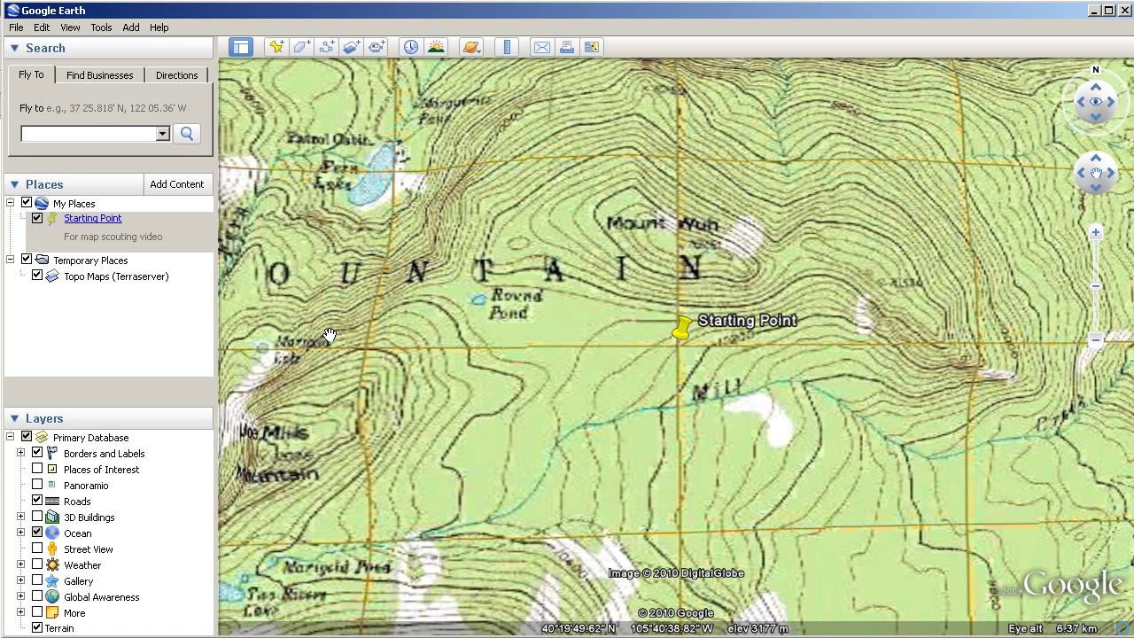
left_click(156, 276)
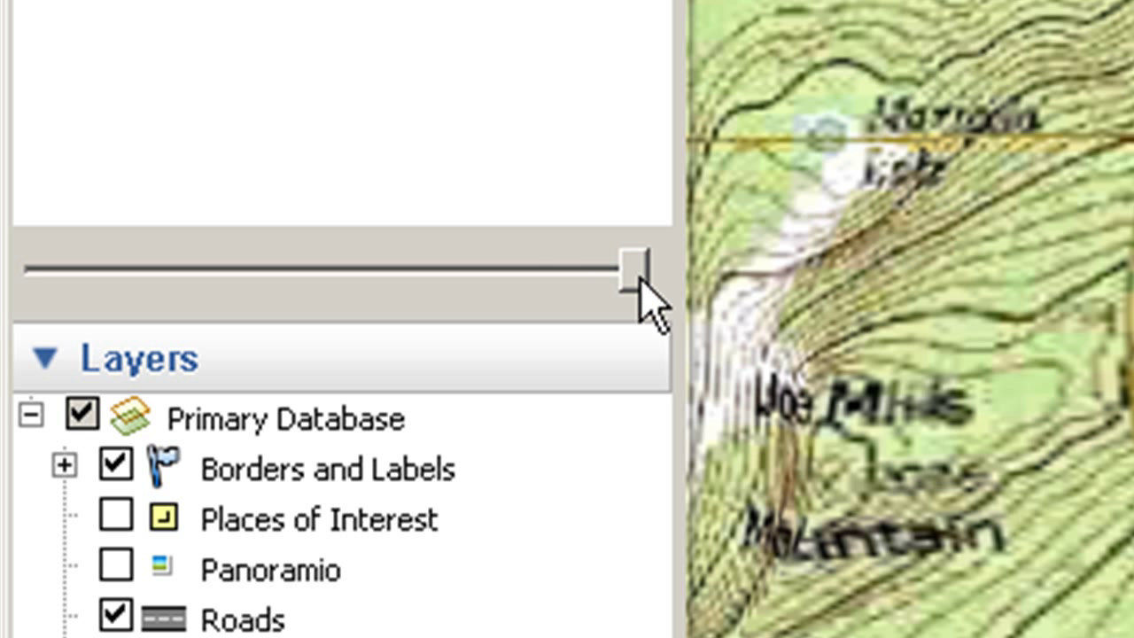
Lower the topo overlay's transparency slider until satellite imagery blends through the contours.
left_click_drag(638, 276, 347, 275)
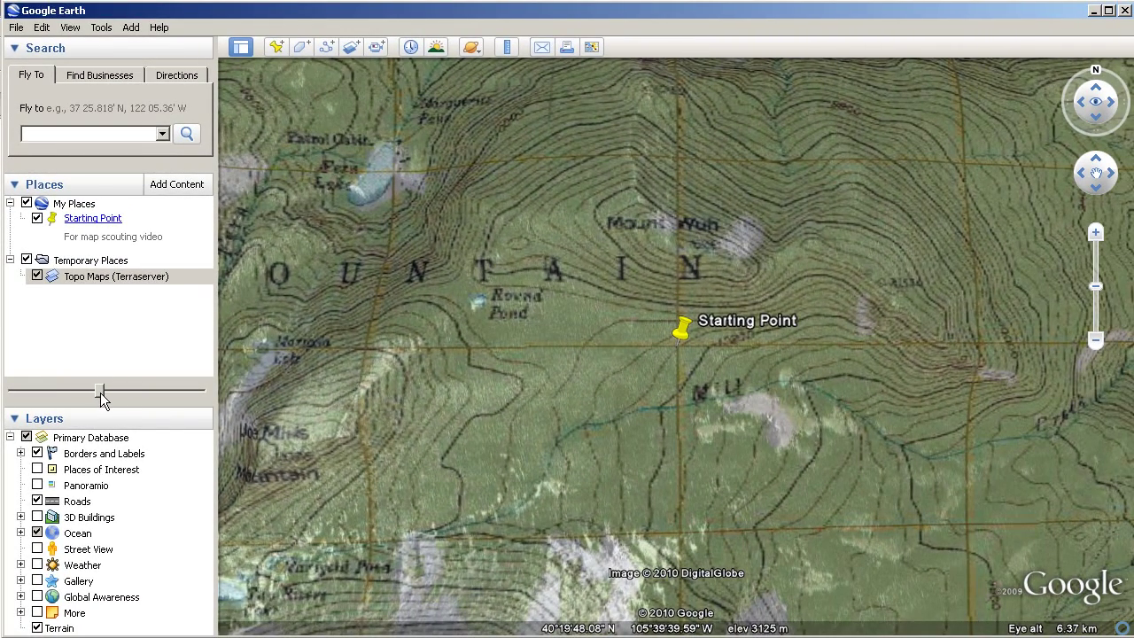
left_click_drag(100, 392, 56, 393)
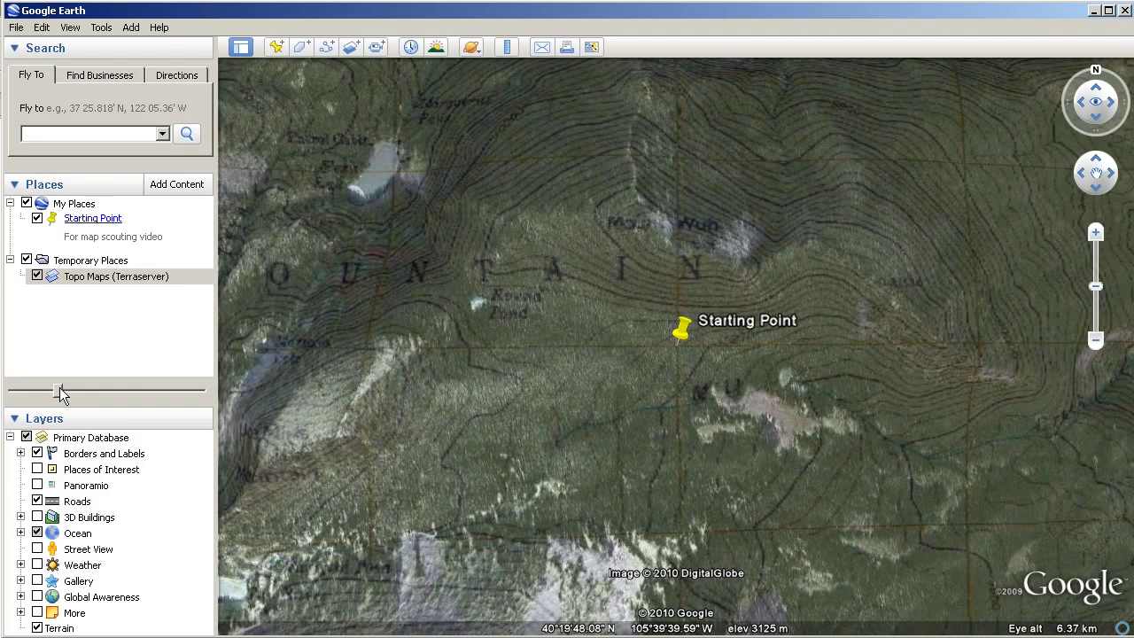
left_click_drag(60, 387, 96, 385)
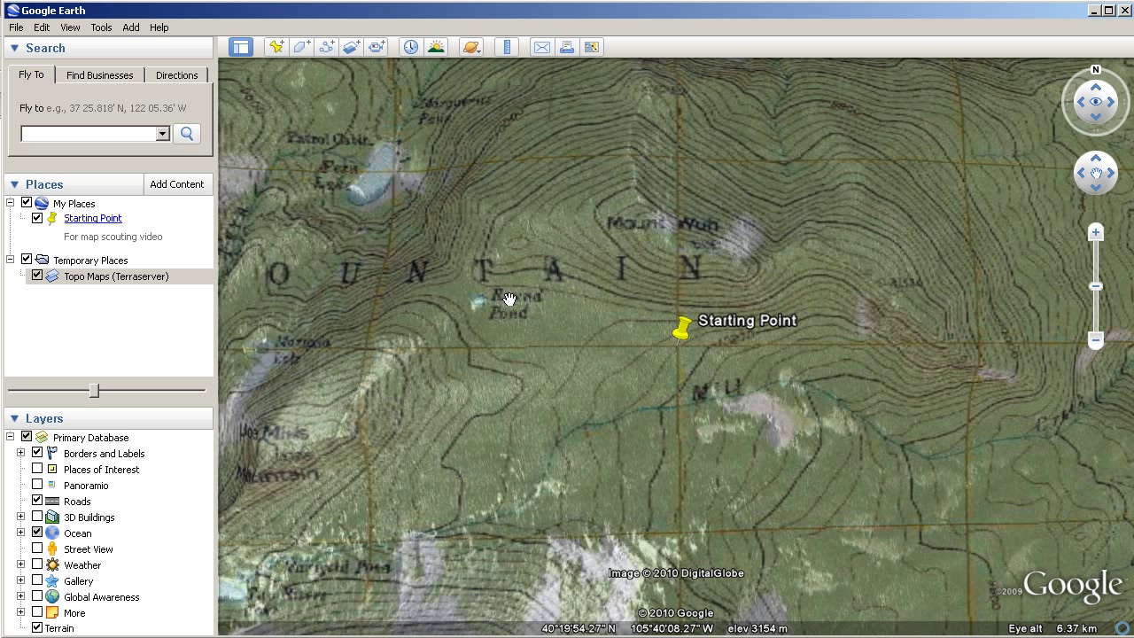
Tilt the view into 3D terrain and zoom in around Starting Point.
right_click_drag(509, 300, 513, 452)
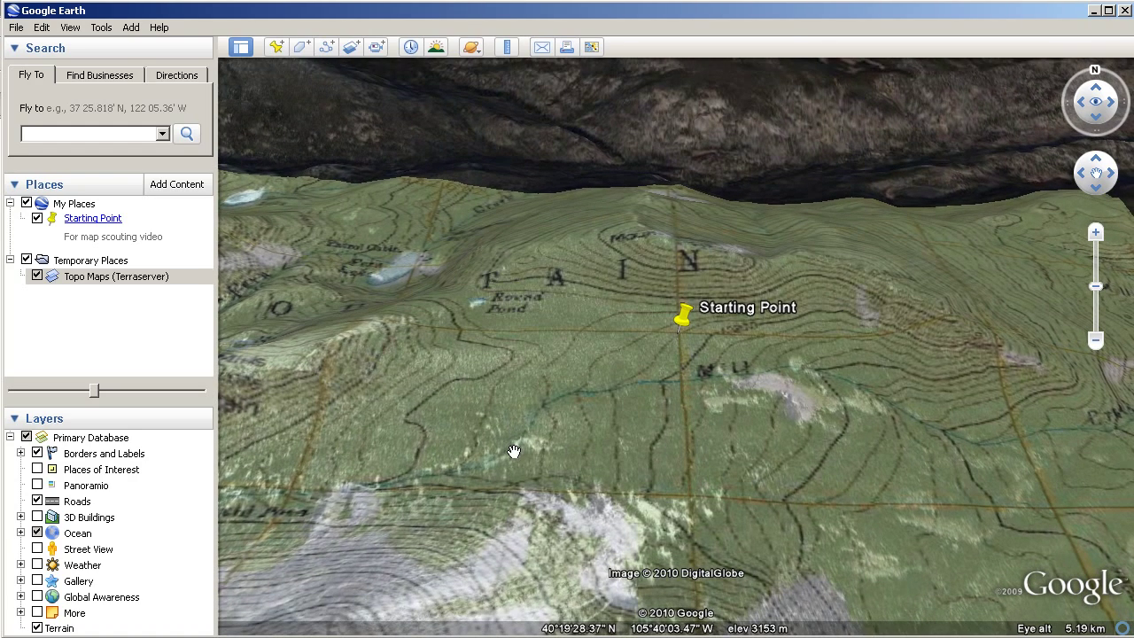
scroll(514, 452, "up", 1)
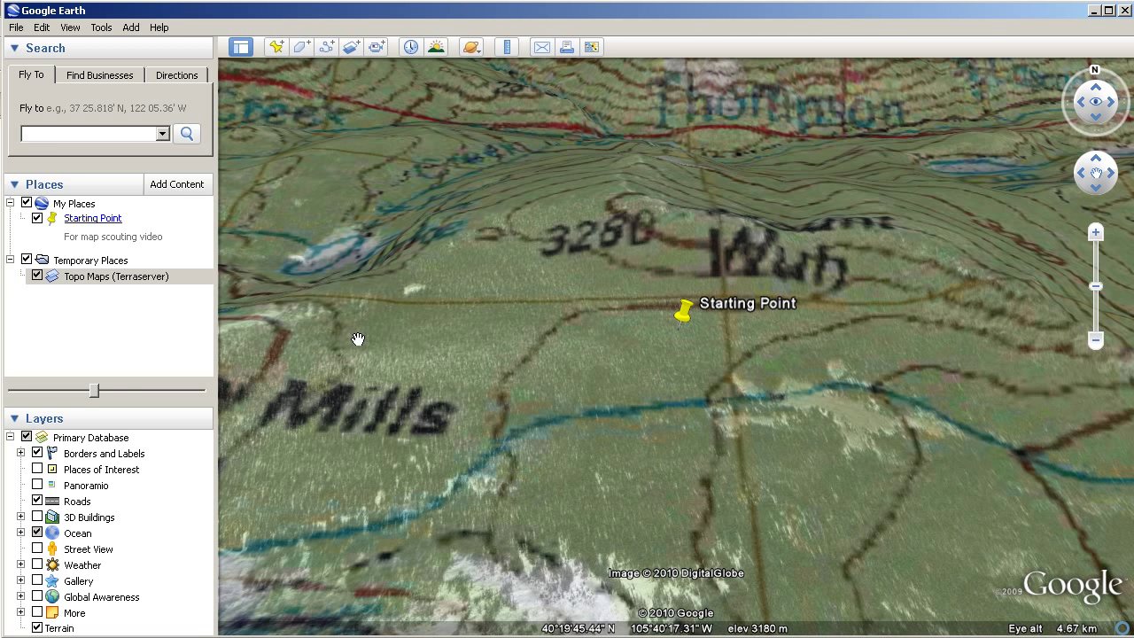
Turn off the Topo Maps (Terraserver) overlay and move slightly closer over the terrain.
left_click(37, 276)
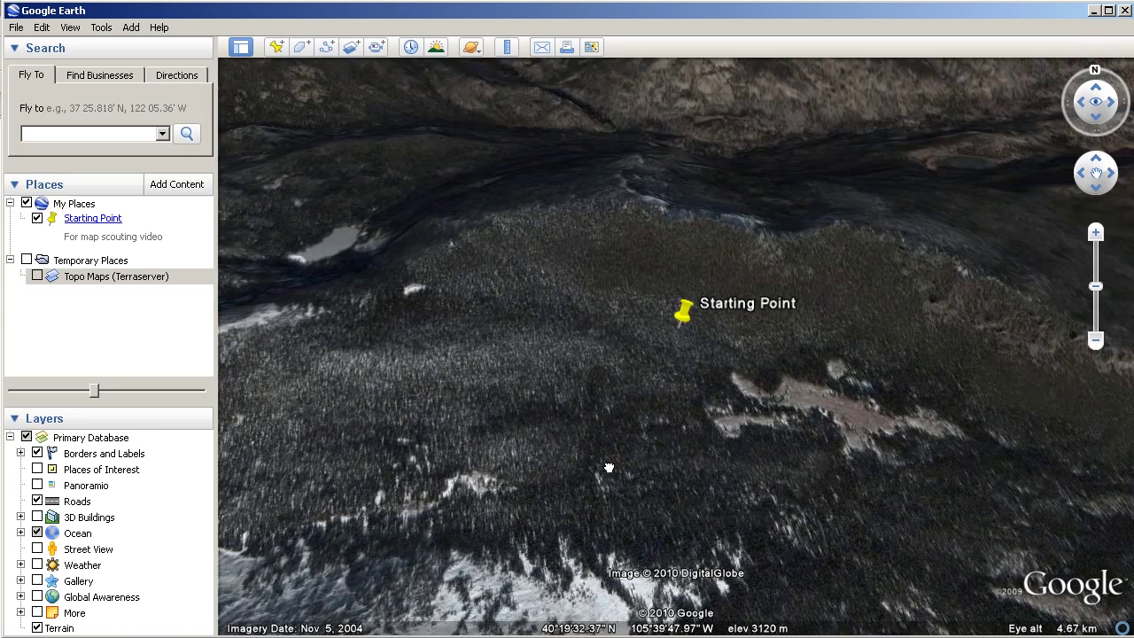
left_click_drag(610, 468, 511, 418)
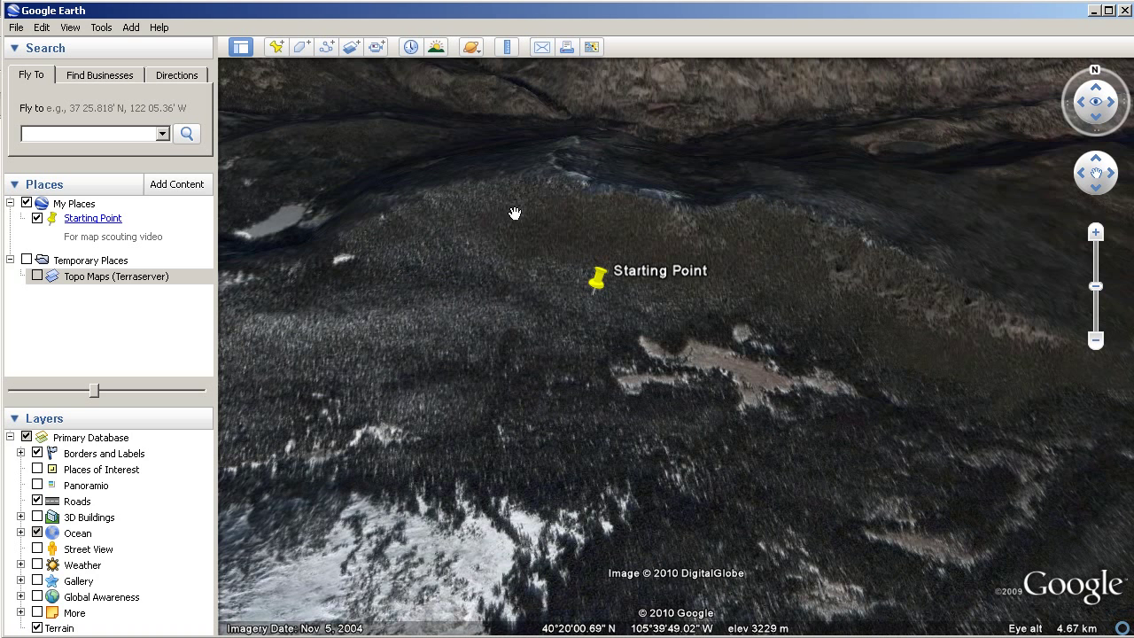
right_click_drag(408, 326, 339, 372)
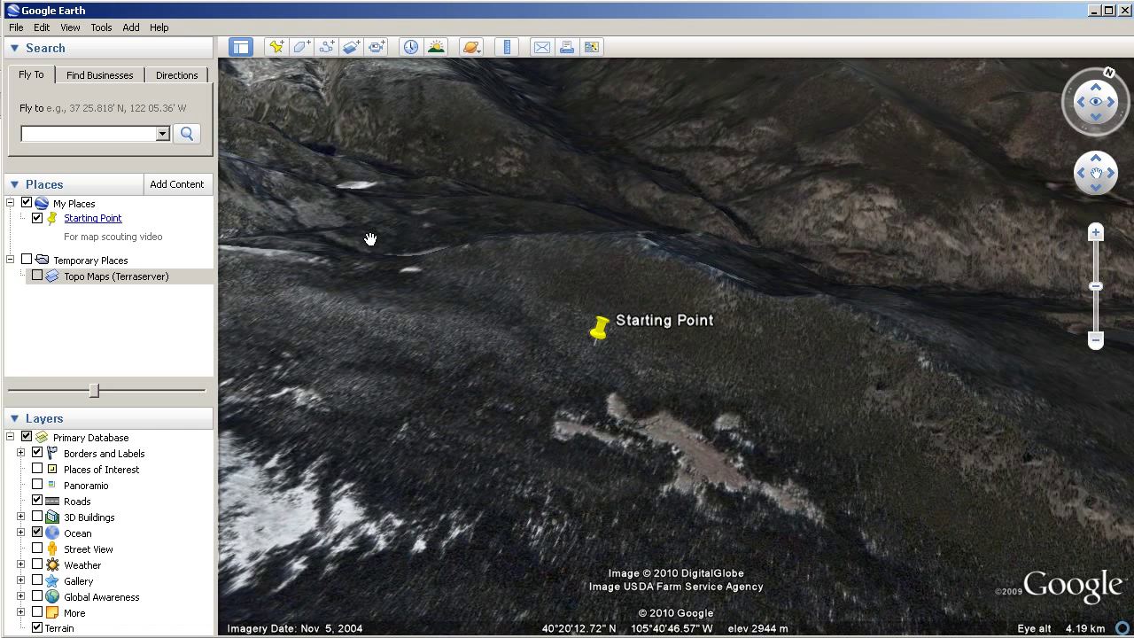
Pan, tilt and rotate across the mountains to reveal snowy peaks and alpine lakes.
left_click_drag(585, 187, 567, 431)
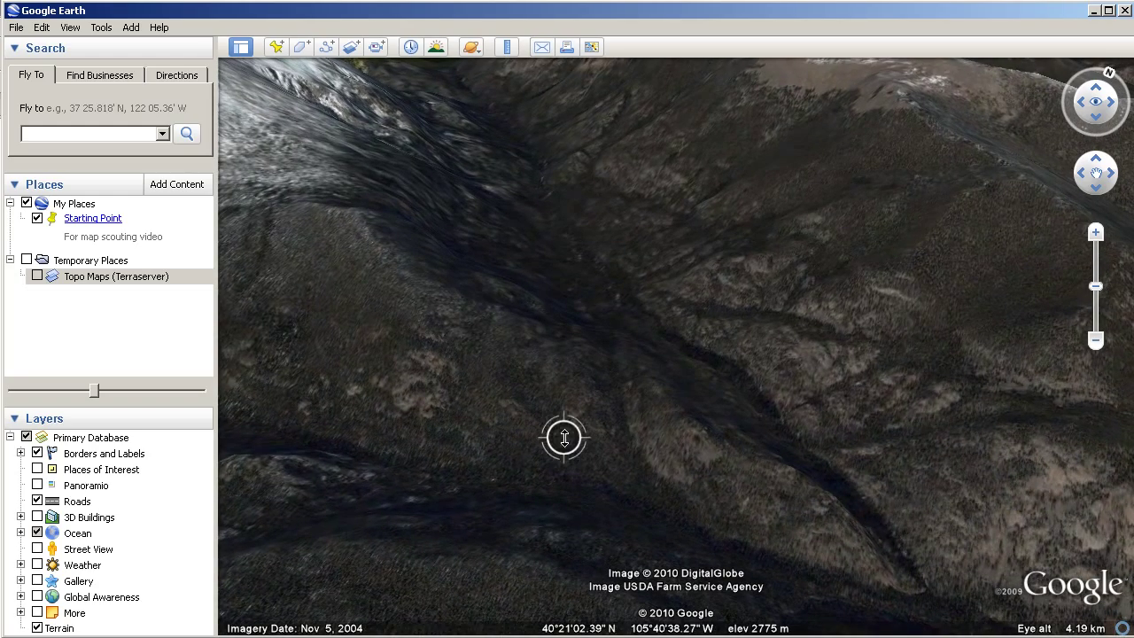
middle_click_drag(564, 438, 417, 476)
left_click_drag(356, 347, 709, 278)
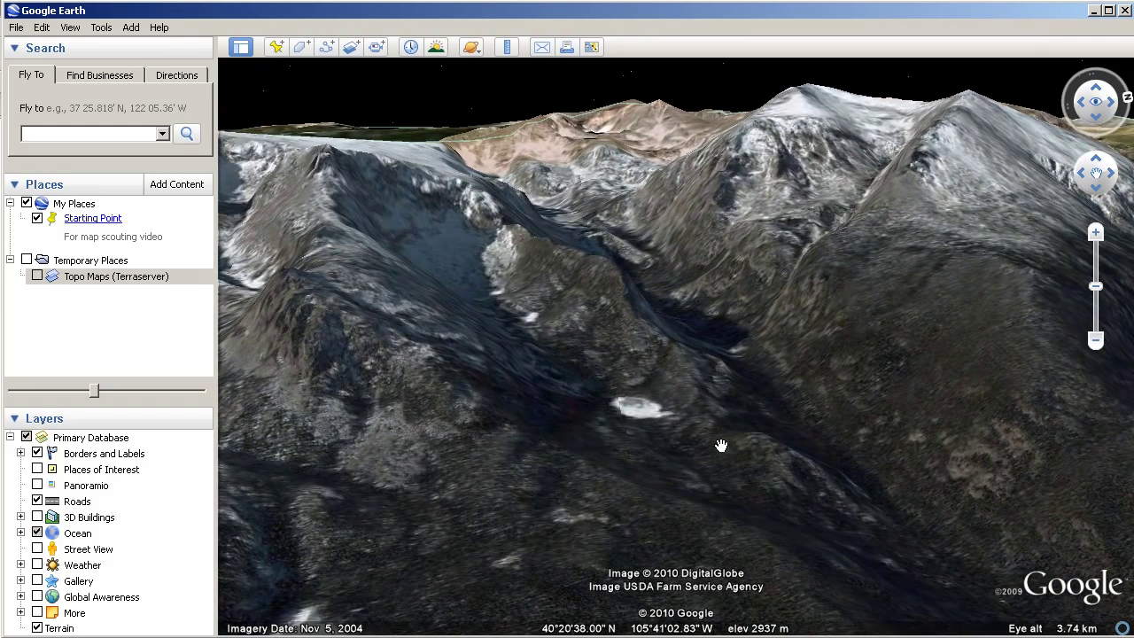
middle_click_drag(721, 445, 536, 422)
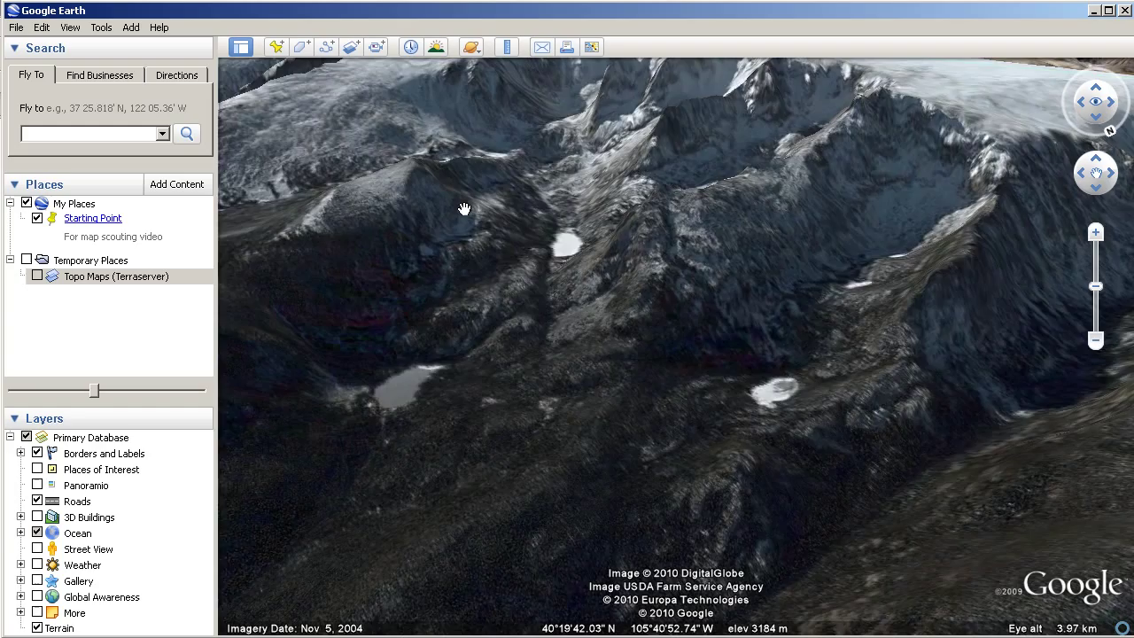
left_click_drag(464, 209, 454, 339)
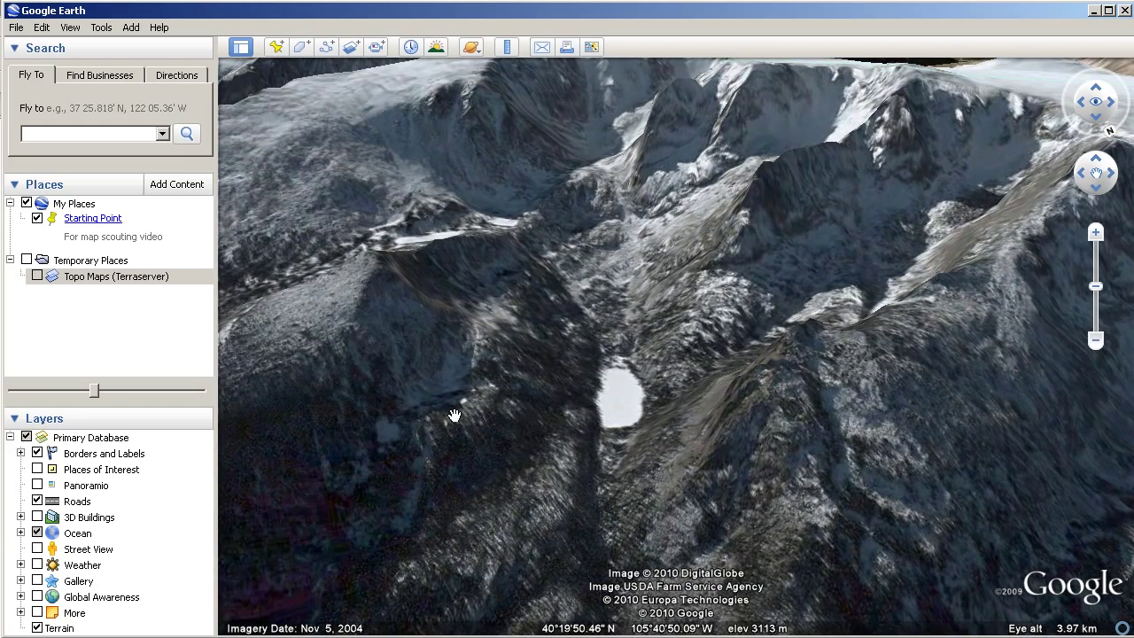
left_click_drag(461, 468, 676, 230)
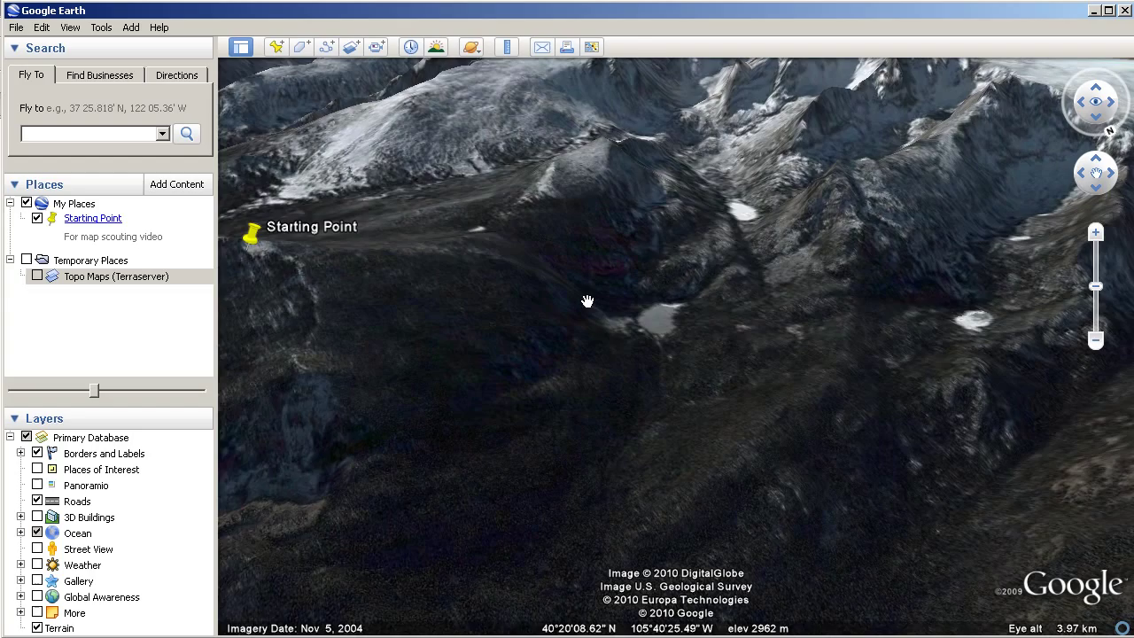
Pan and zoom across the peaks to reveal more alpine lakes.
left_click_drag(699, 362, 498, 428)
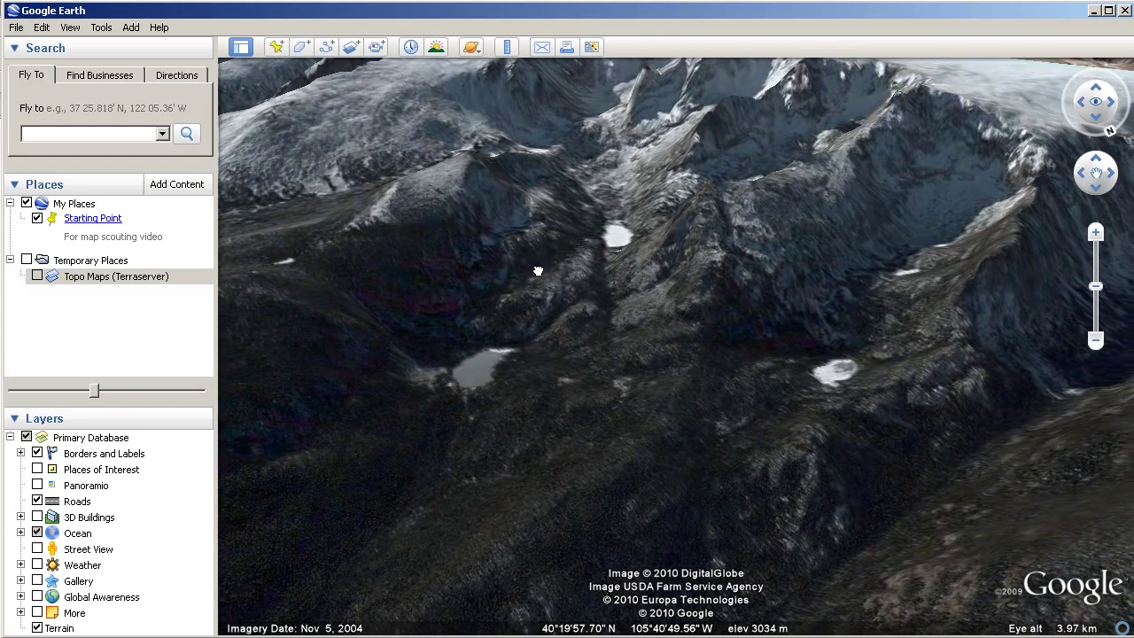
left_click_drag(538, 270, 480, 453)
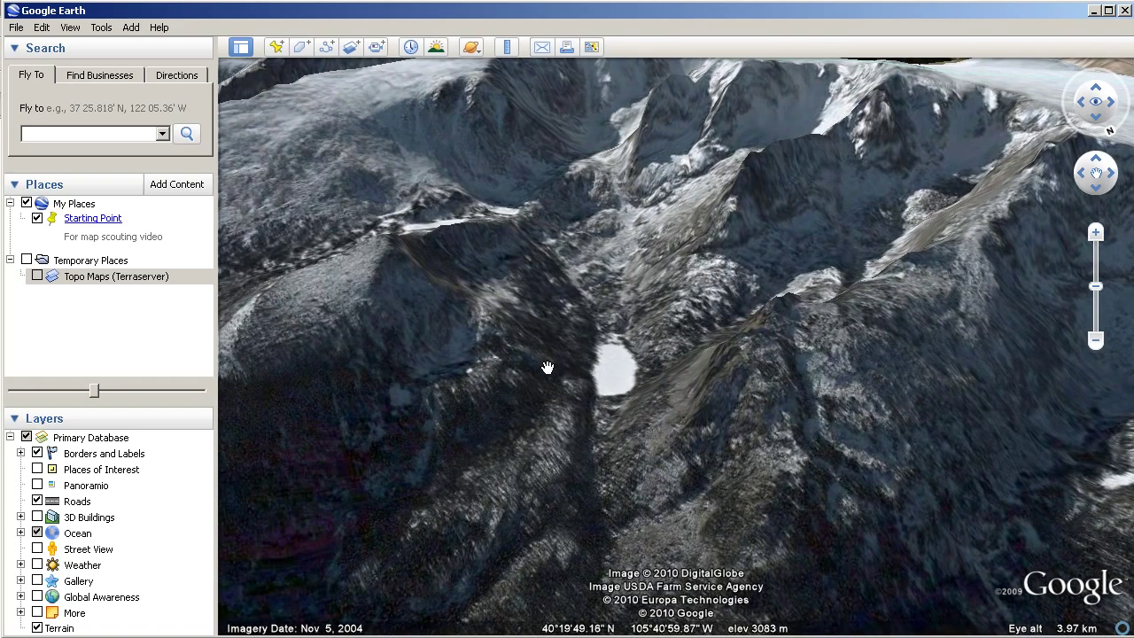
scroll(474, 342, "up", 2)
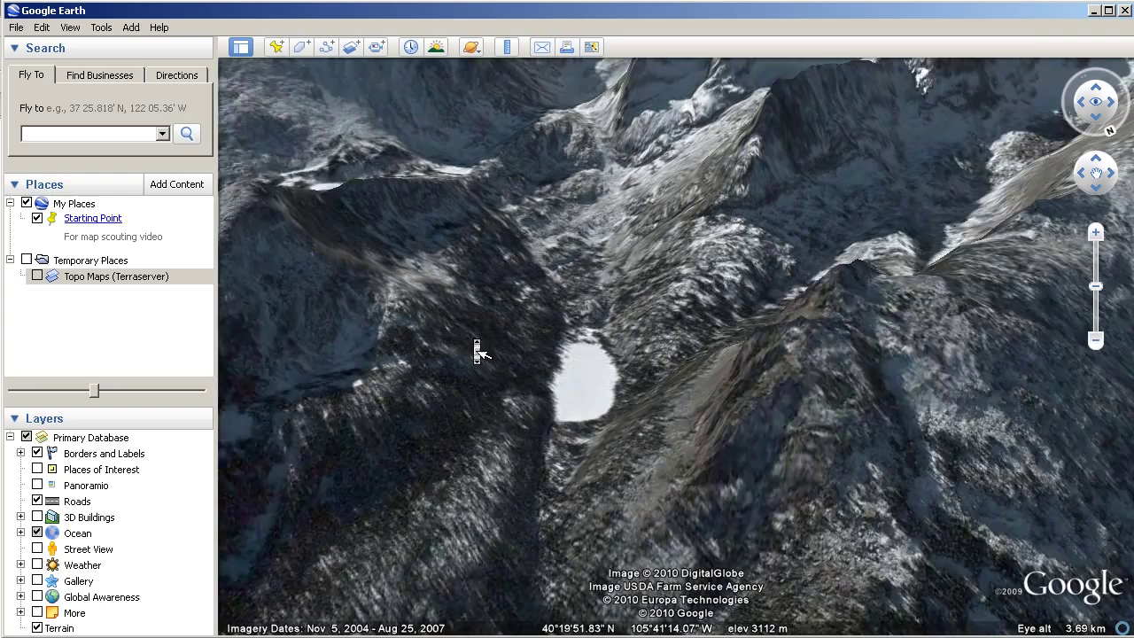
left_click_drag(327, 364, 671, 281)
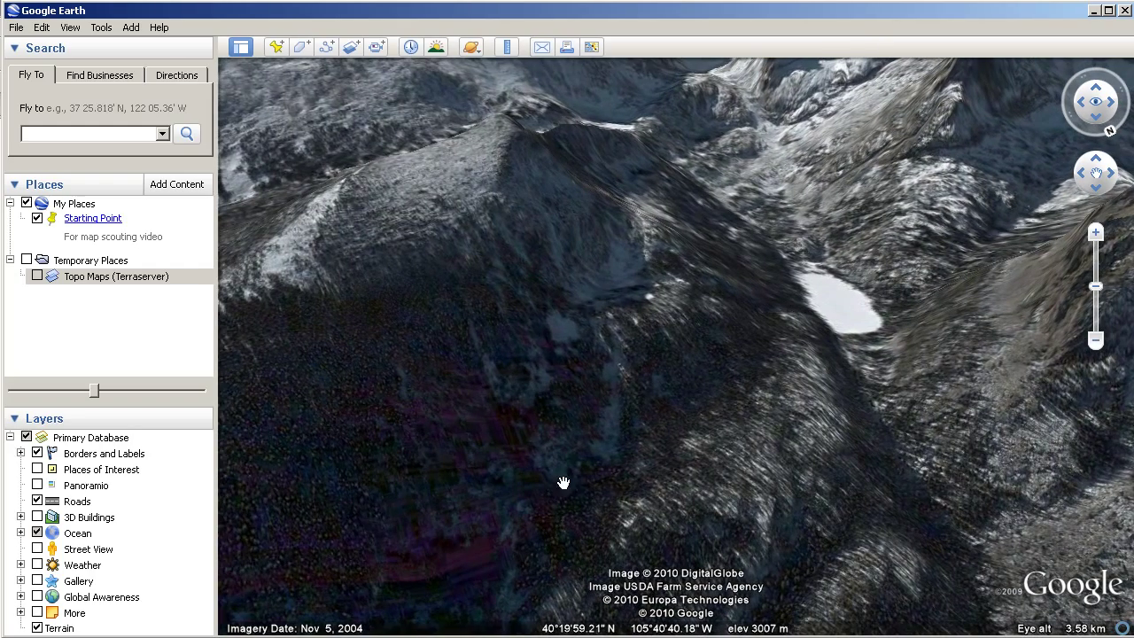
left_click_drag(501, 529, 655, 216)
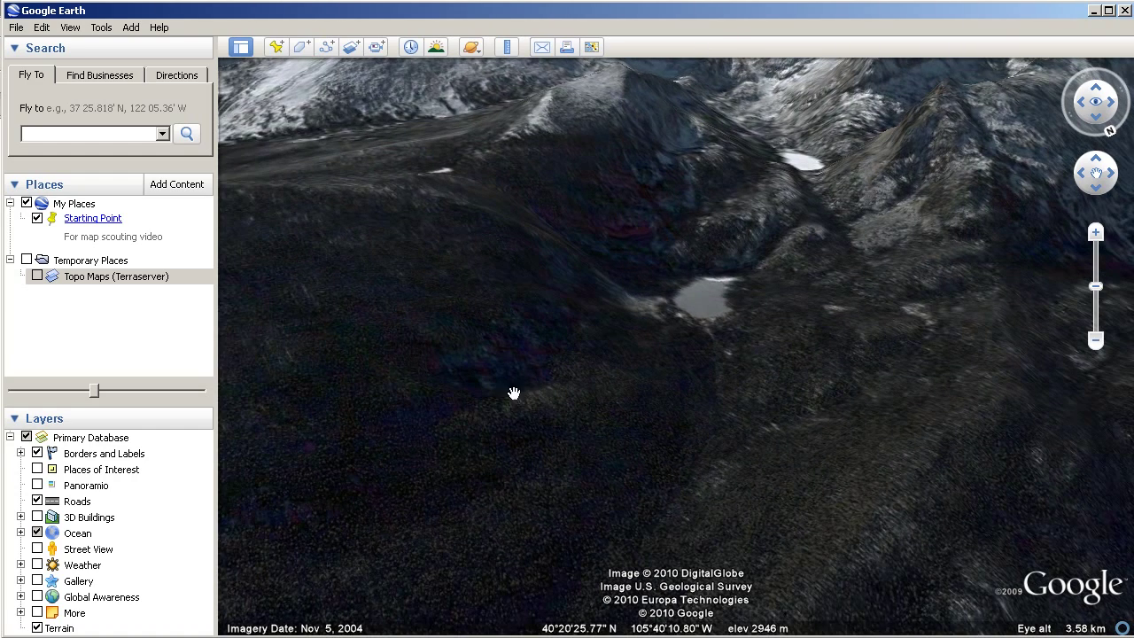
Fly back to the Topo Maps area and reset to a straight-down, north-up view.
double_click(47, 276)
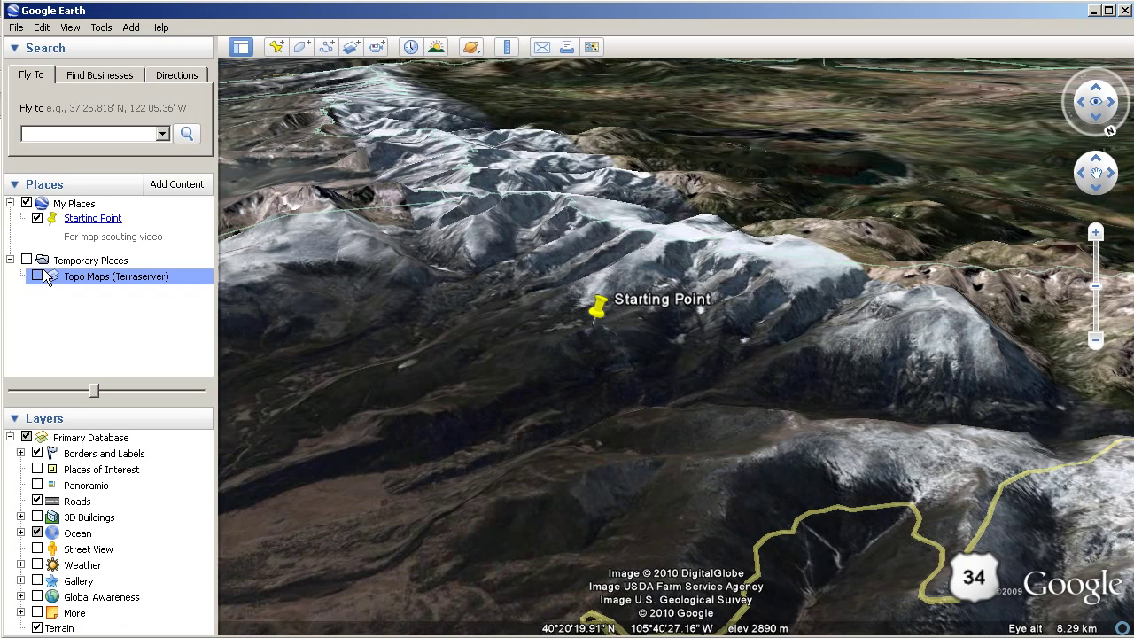
left_click(524, 359)
key("r")
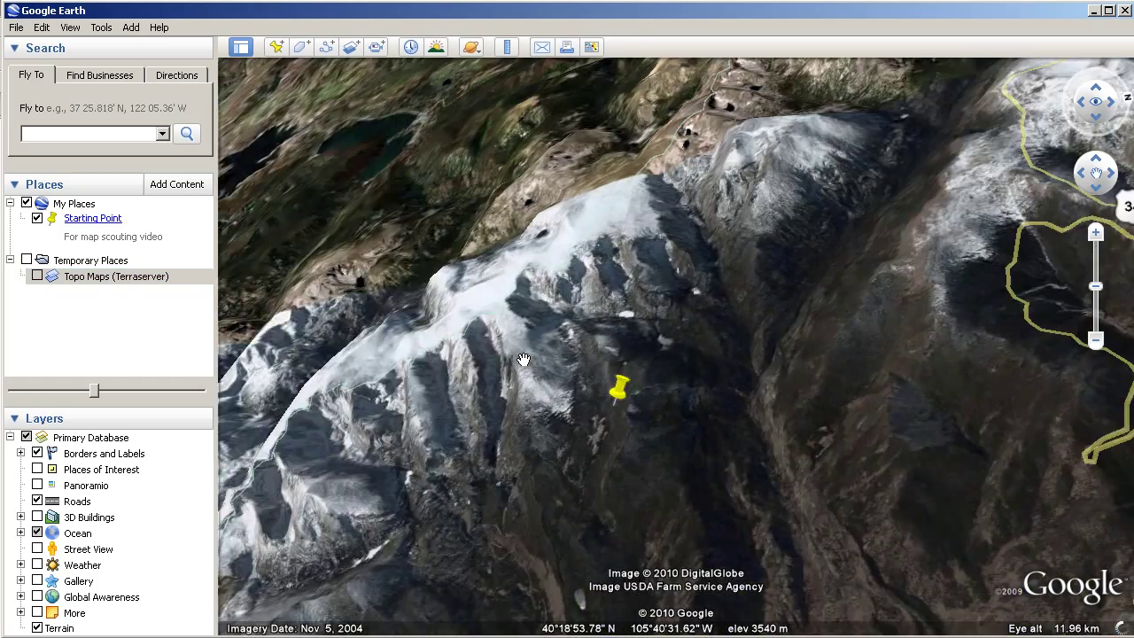